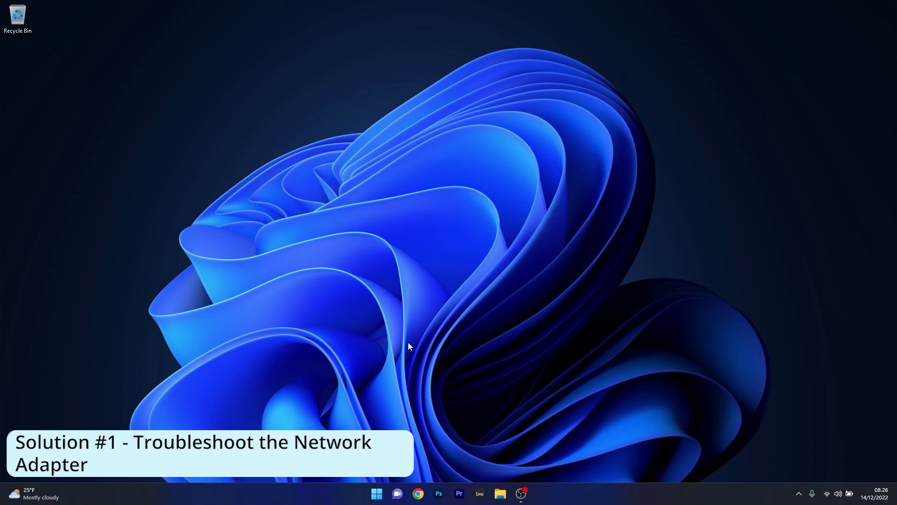
# Open the Other troubleshooters list in the Windows system troubleshooting settings
pyautogui.click(376, 497)
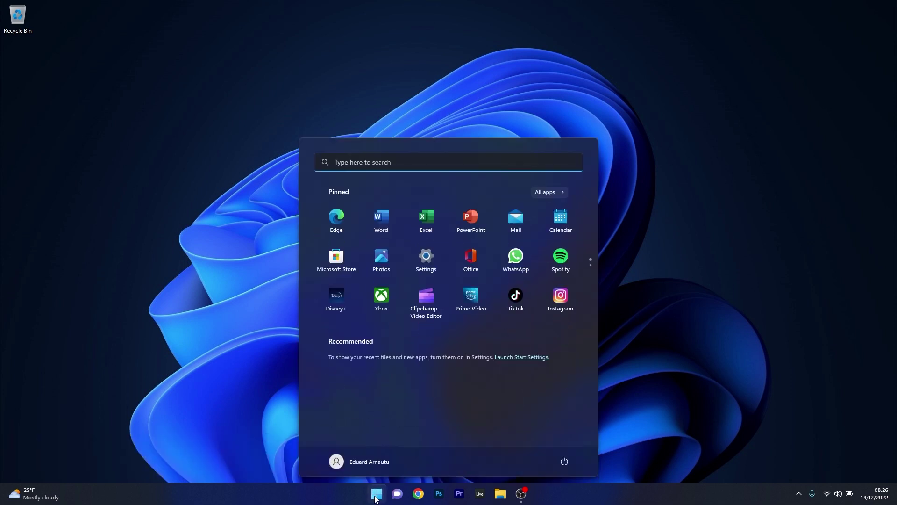
pyautogui.click(430, 272)
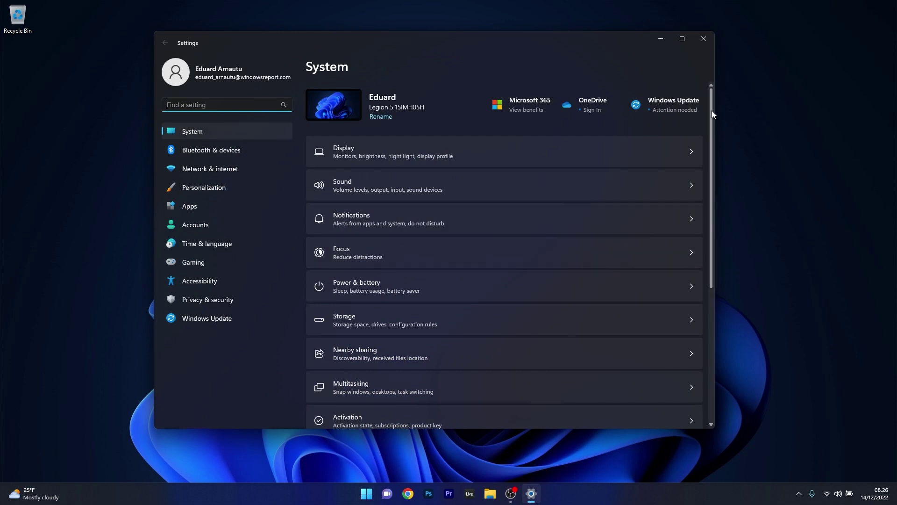
pyautogui.moveTo(711, 114); pyautogui.dragTo(697, 213)
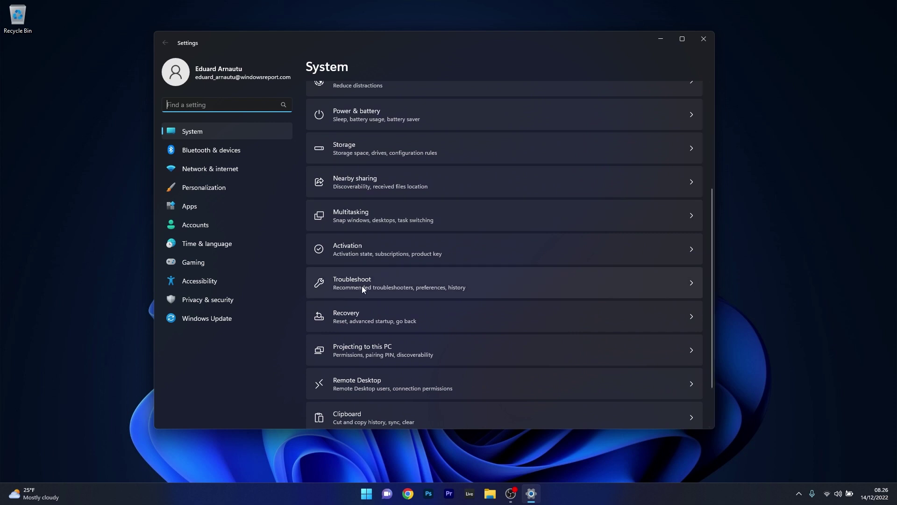
pyautogui.click(616, 285)
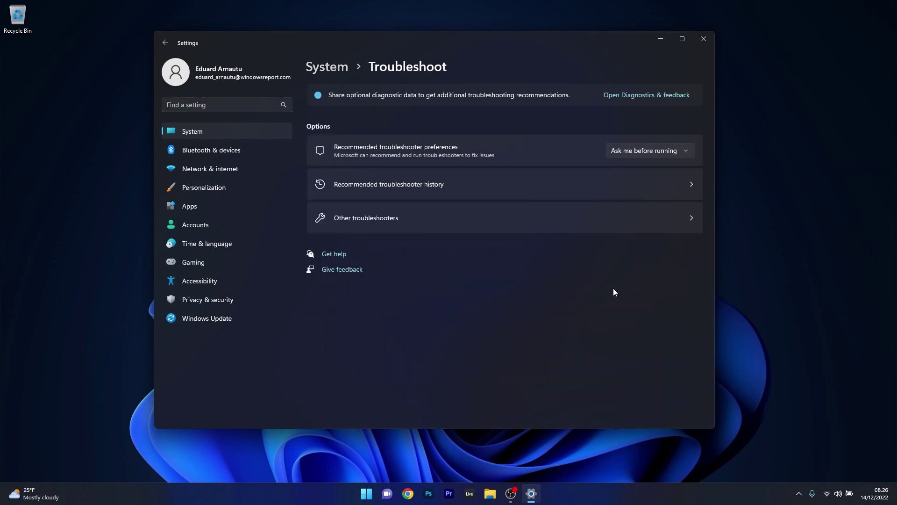
pyautogui.click(633, 215)
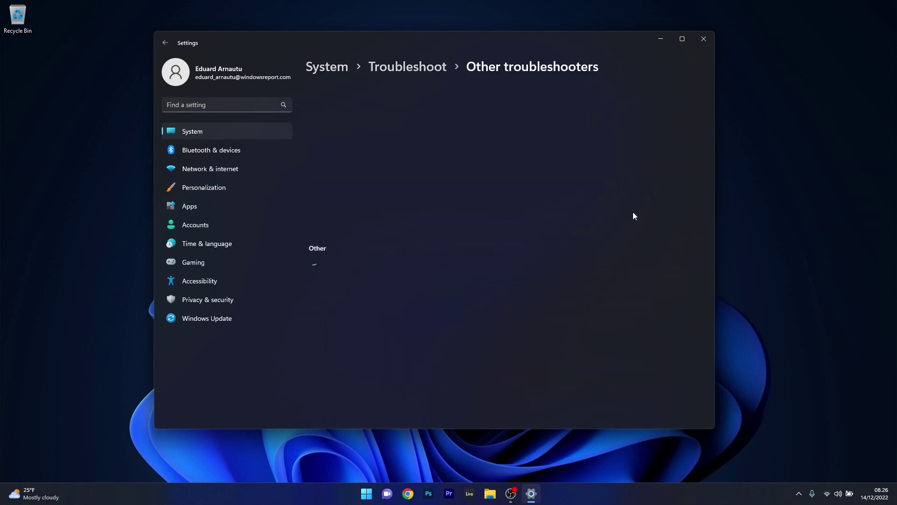
# Run the Network Adapter troubleshooter on all network adapters, then close it and the Settings window
pyautogui.moveTo(713, 184); pyautogui.dragTo(712, 249)
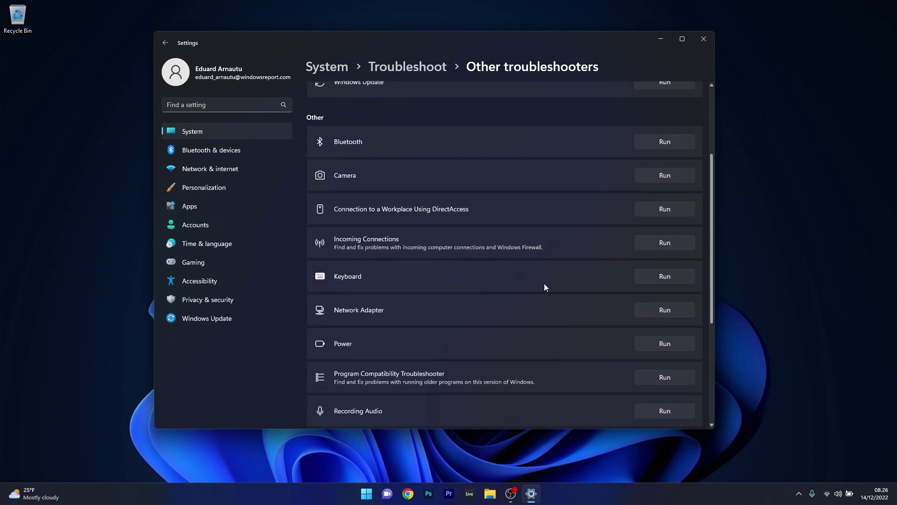
pyautogui.click(666, 311)
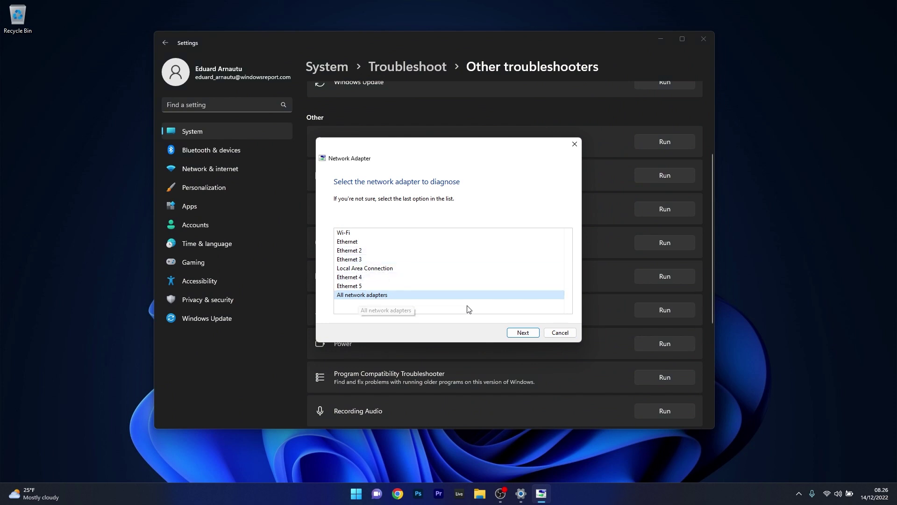
pyautogui.click(523, 333)
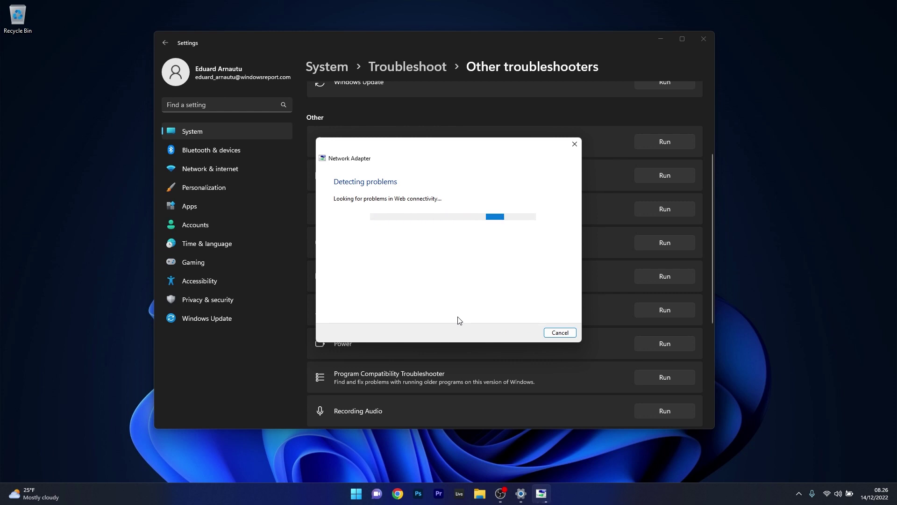
pyautogui.click(575, 144)
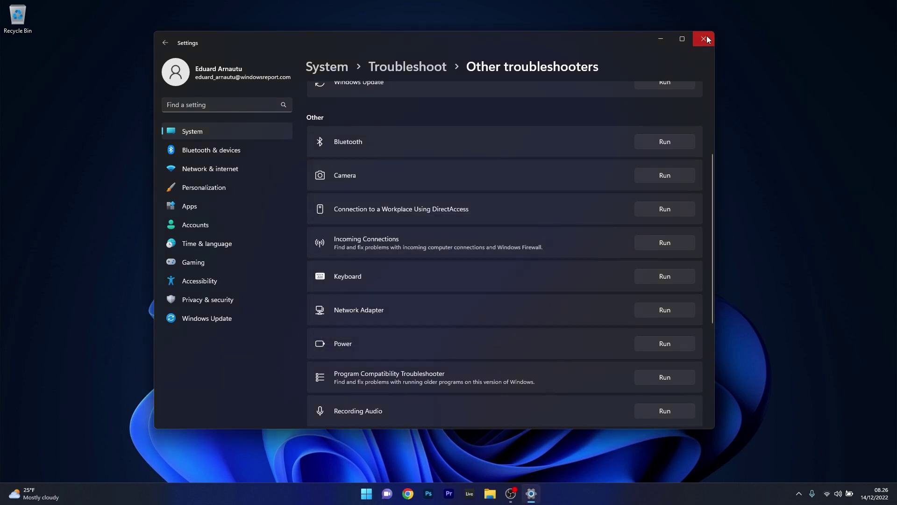
pyautogui.click(704, 39)
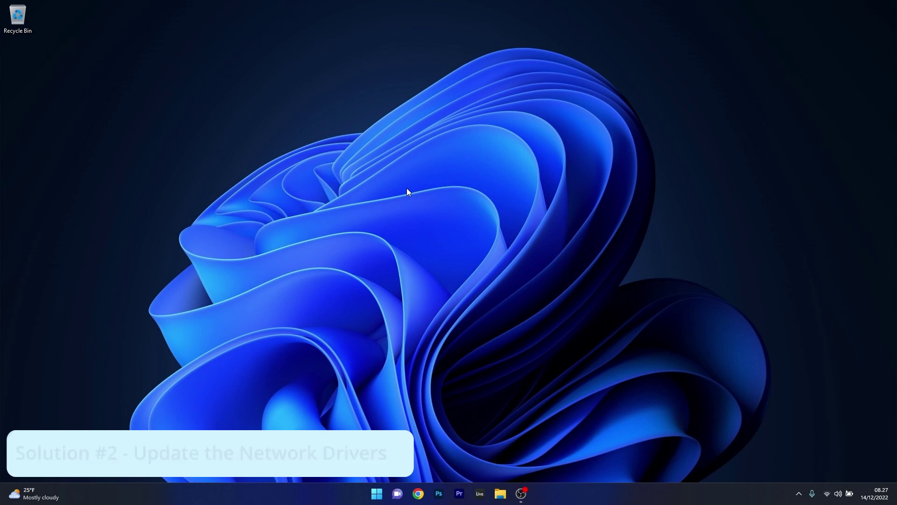
# Open Device Manager, move its window toward the middle of the desktop, and expand the Network adapters category
pyautogui.rightClick(378, 496)
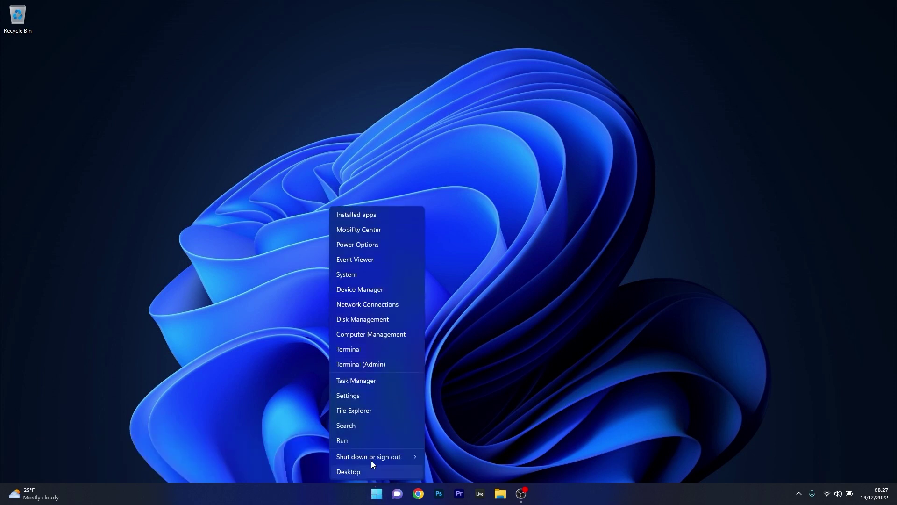
pyautogui.click(414, 292)
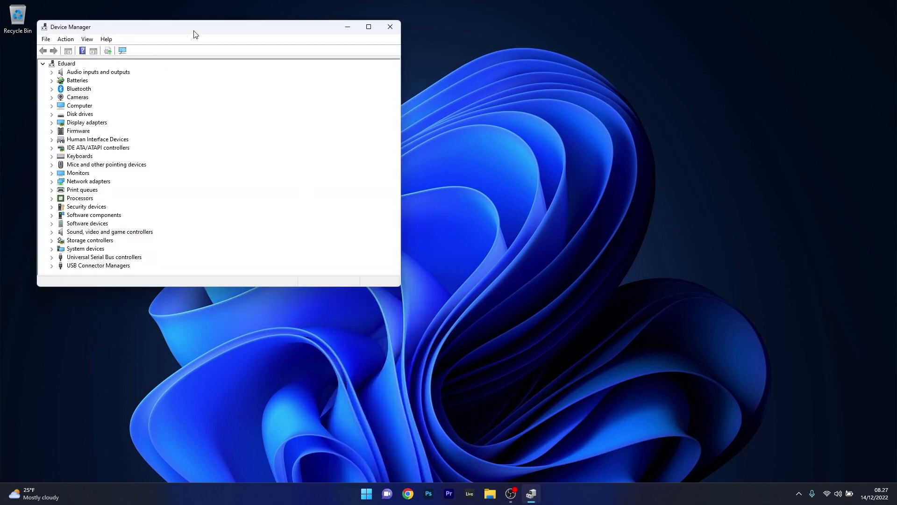
pyautogui.moveTo(194, 32); pyautogui.dragTo(413, 113)
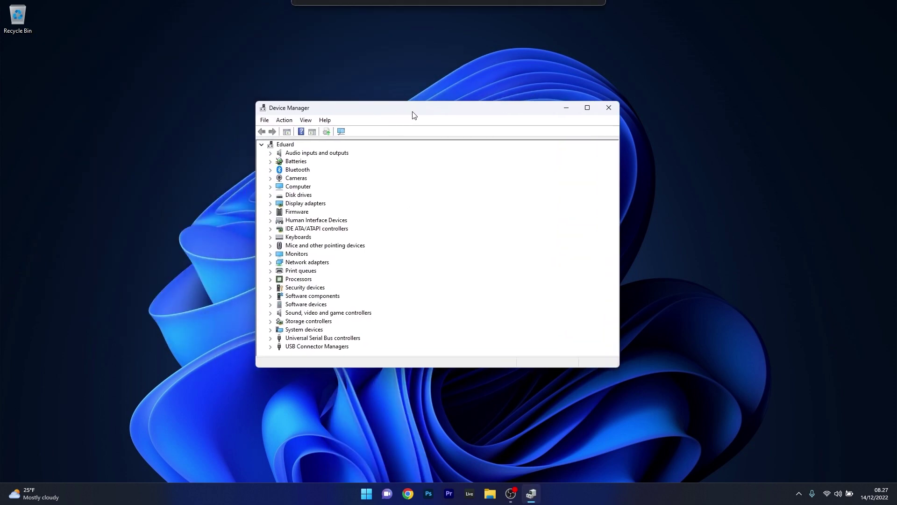
pyautogui.click(271, 263)
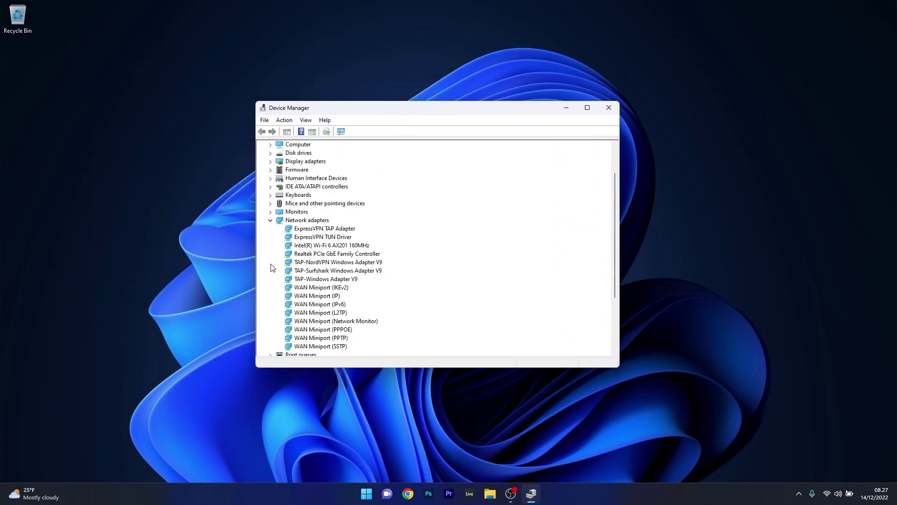
# Update the Intel(R) Wi-Fi 6 AX201 160MHz driver manually with the first compatible Intel entry from the computer's available drivers, and close Device Manager
pyautogui.rightClick(346, 247)
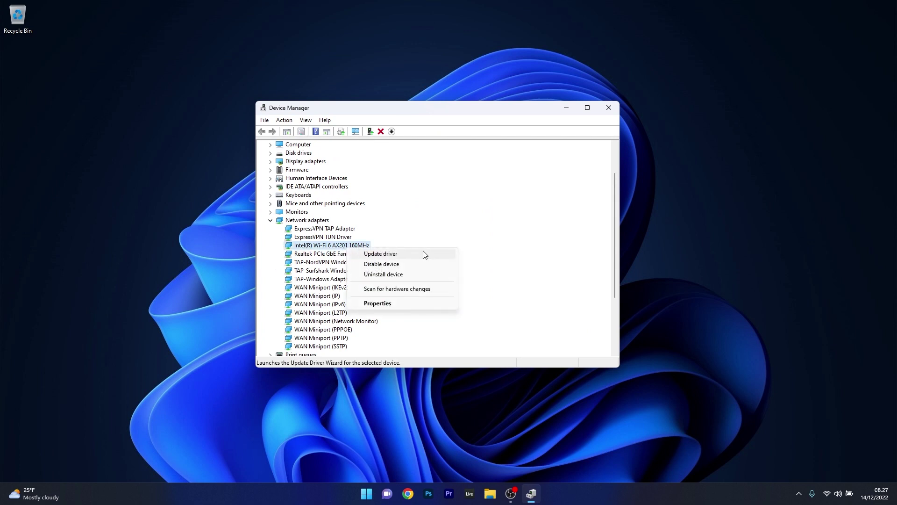
pyautogui.click(436, 255)
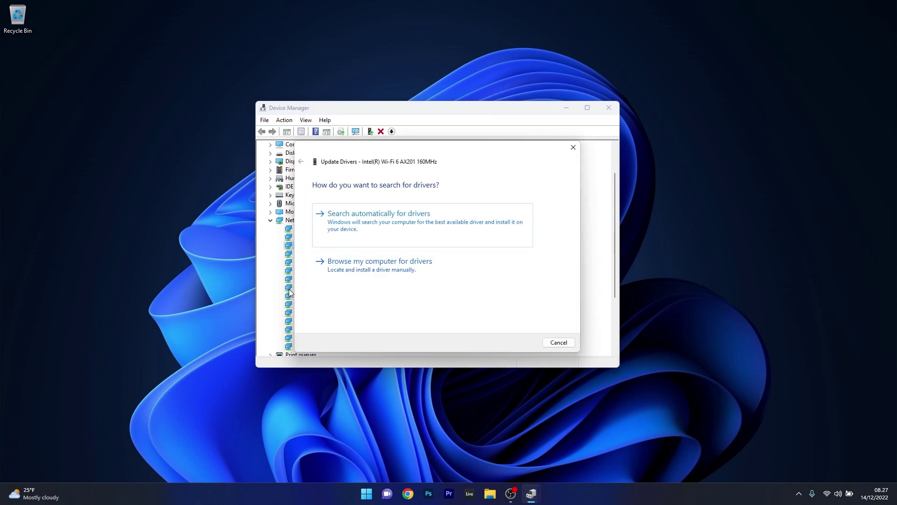
pyautogui.click(447, 272)
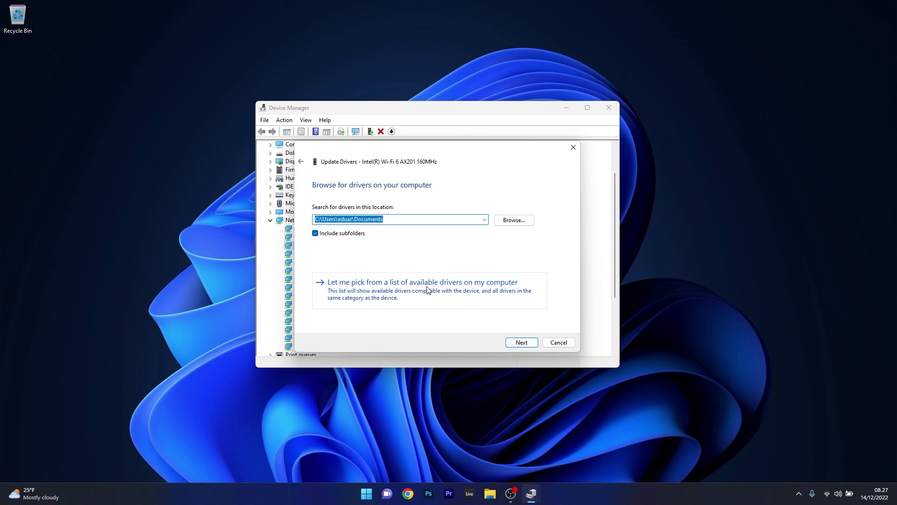
pyautogui.click(495, 290)
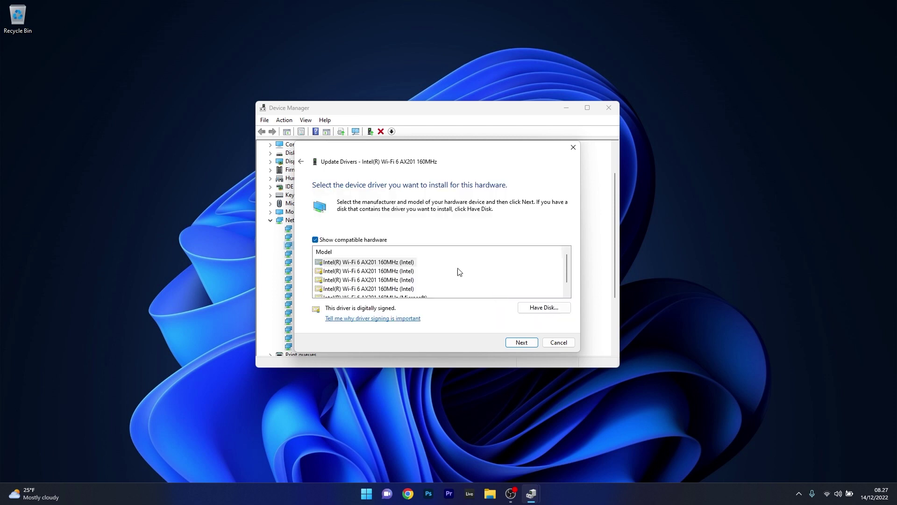
pyautogui.click(374, 262)
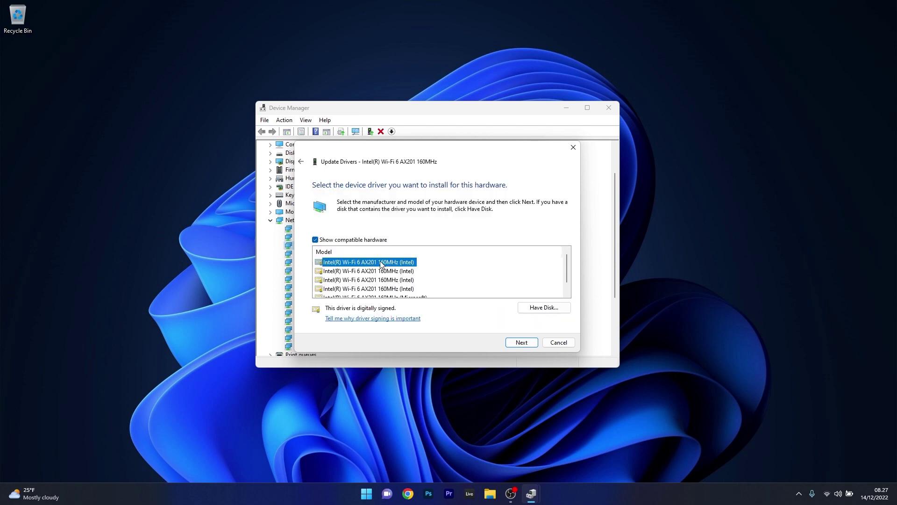
pyautogui.click(522, 343)
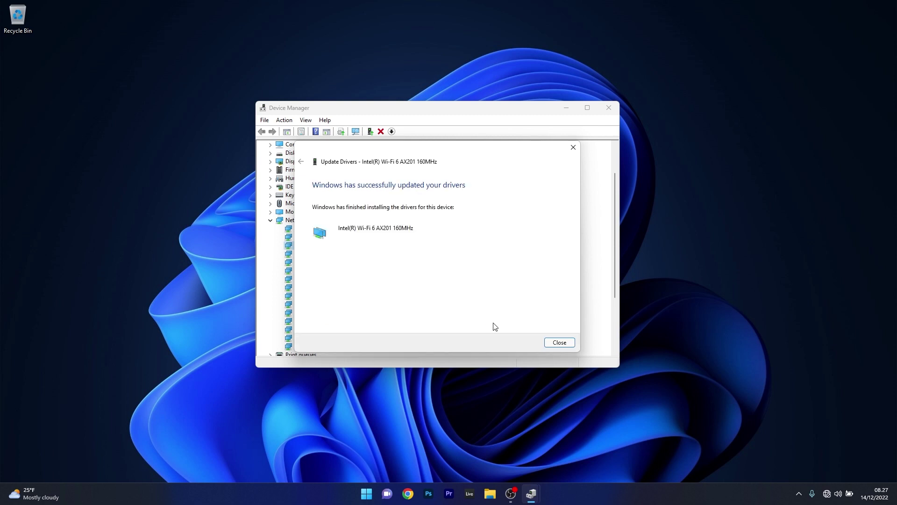
pyautogui.click(559, 343)
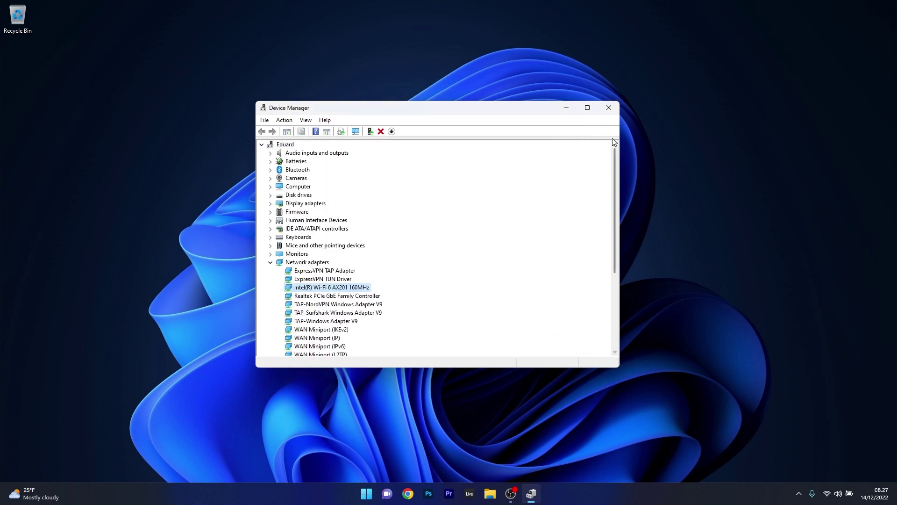
pyautogui.click(609, 107)
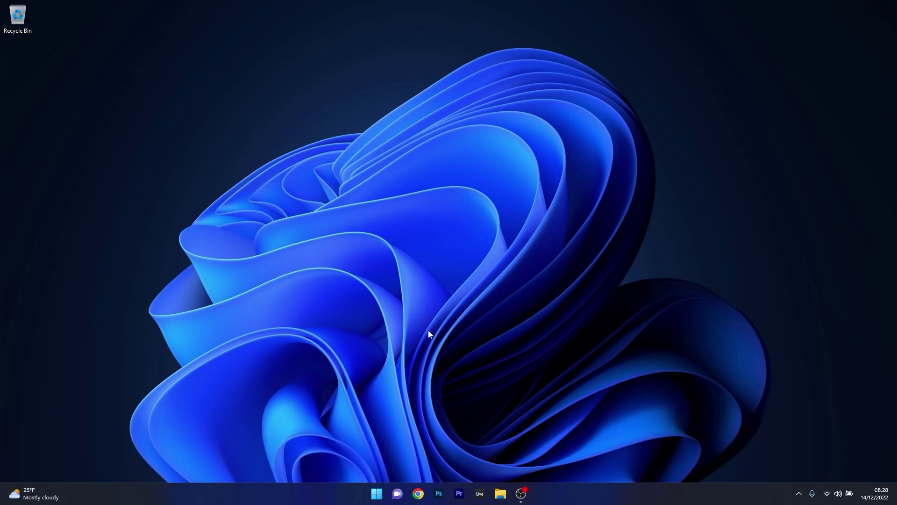
# Search for Control Panel and open its Network and Sharing Center
pyautogui.click(377, 494)
pyautogui.write('c')
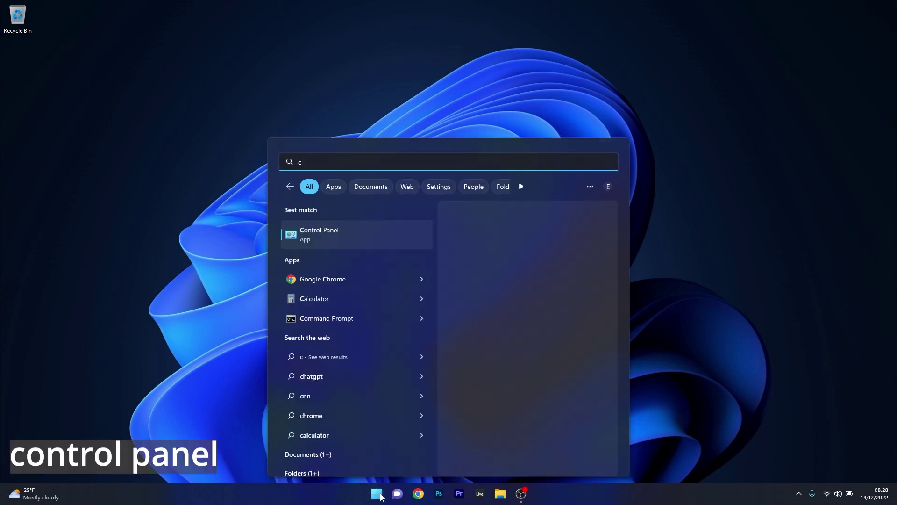
pyautogui.write('ontrol')
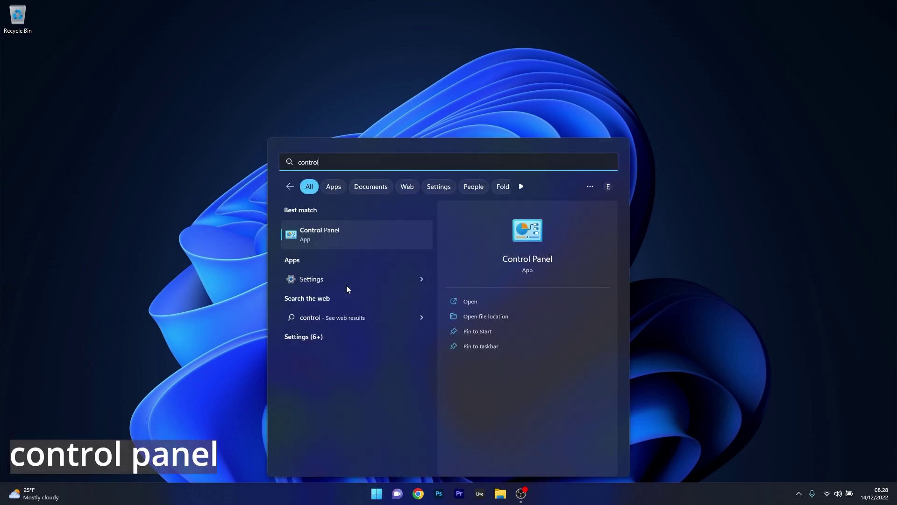
pyautogui.click(363, 243)
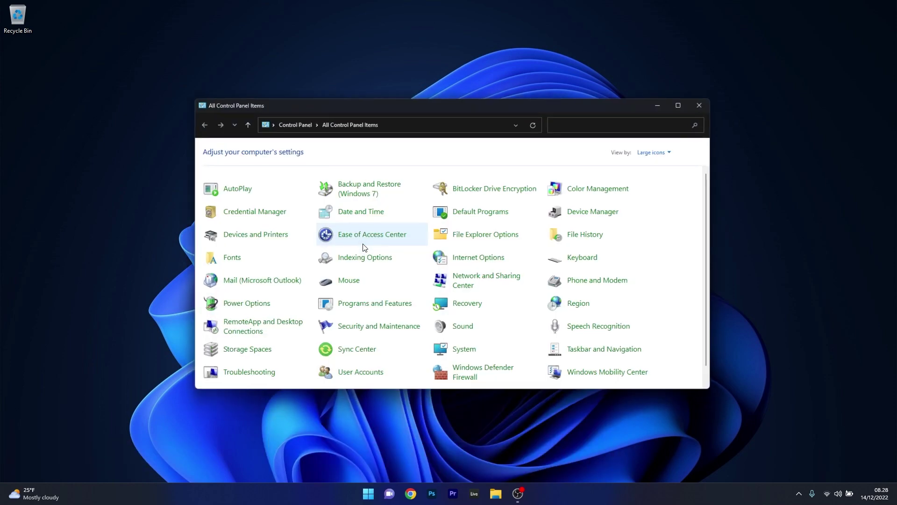
pyautogui.click(507, 281)
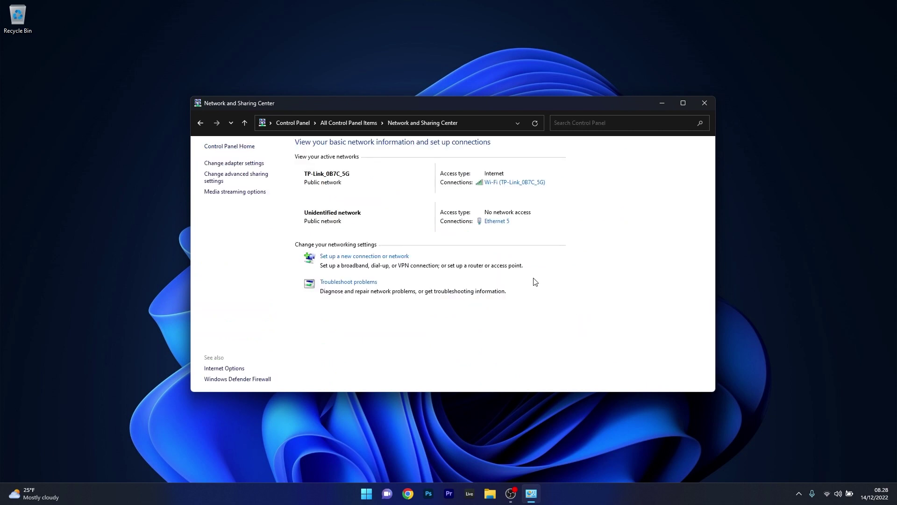
# Confirm the active Wi-Fi adapter's power management with "Allow the computer to turn off this device to save power" unchecked, and close the network windows
pyautogui.click(514, 183)
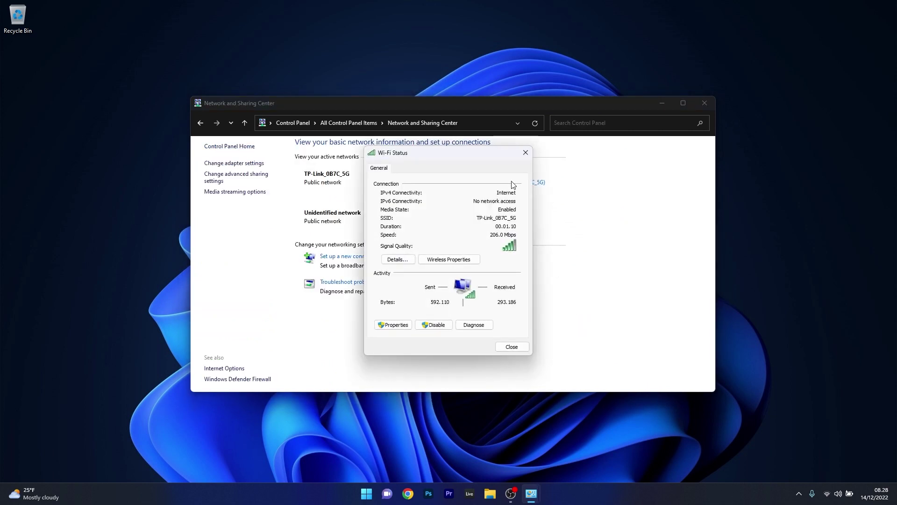
pyautogui.click(395, 326)
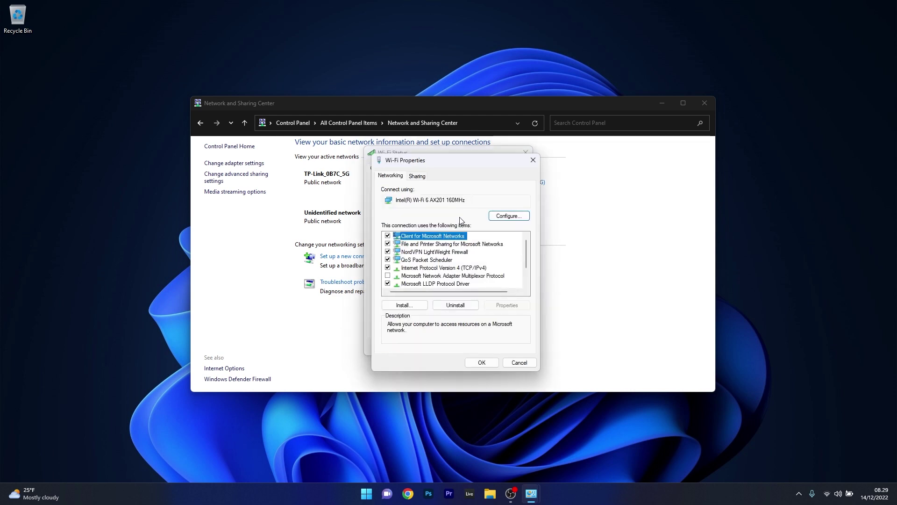
pyautogui.click(515, 218)
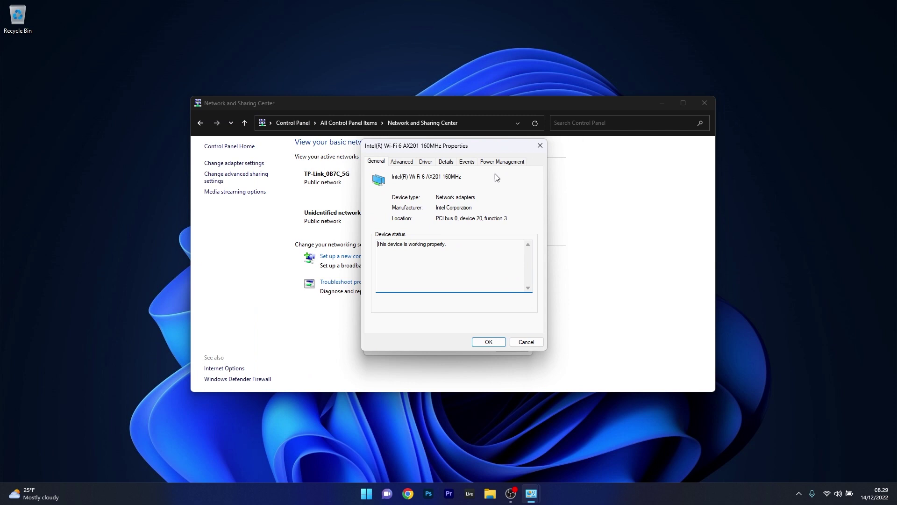
pyautogui.click(504, 163)
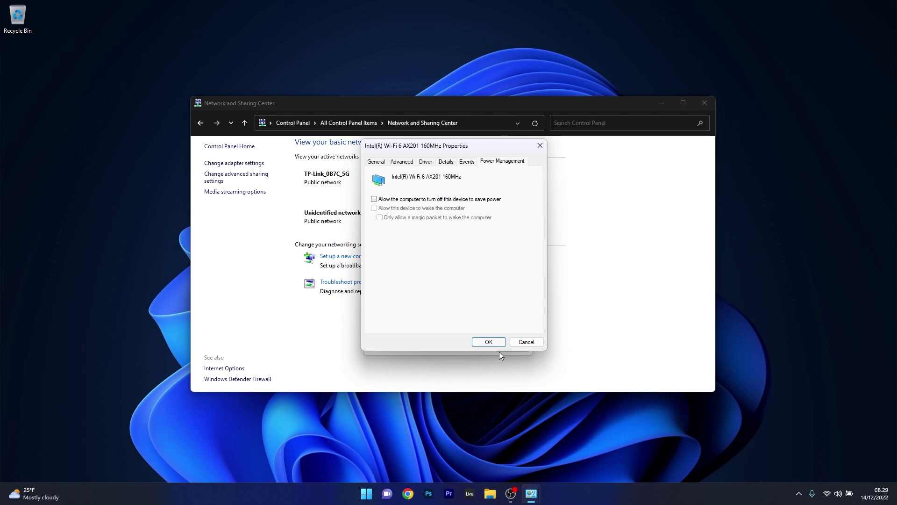
pyautogui.click(491, 342)
pyautogui.click(516, 347)
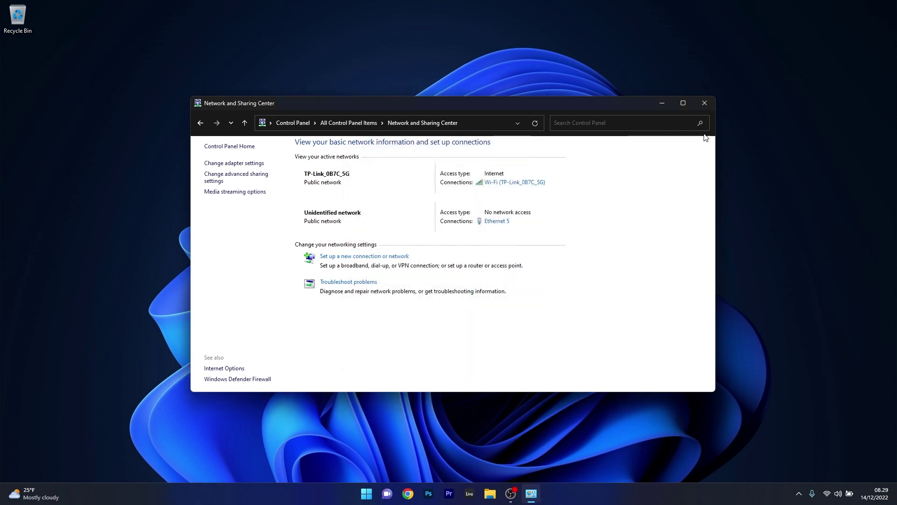
pyautogui.click(705, 103)
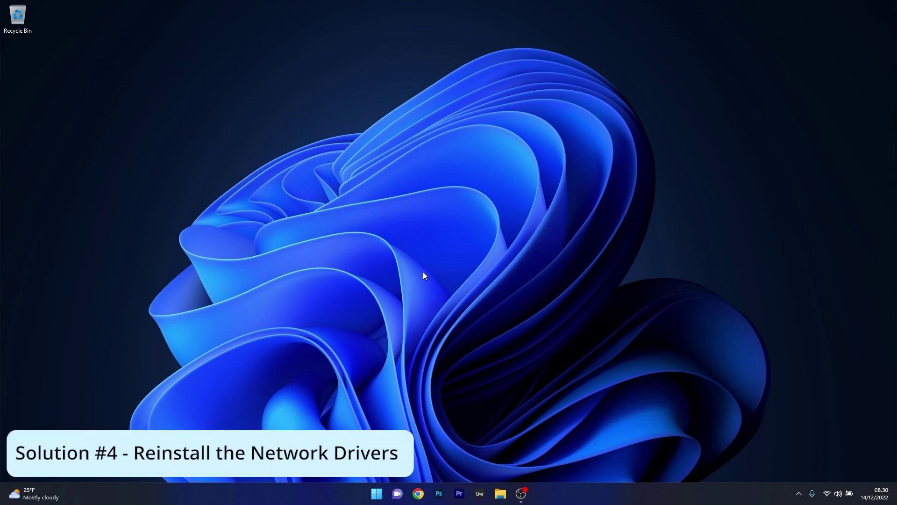
# Open Device Manager, bring its window near the centre of the desktop, and expand the Network adapters category
pyautogui.rightClick(378, 498)
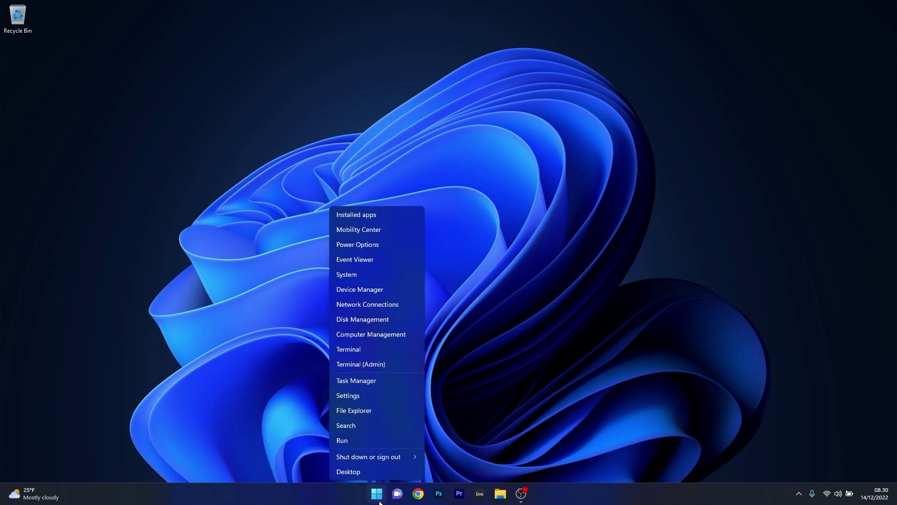
pyautogui.click(410, 291)
pyautogui.moveTo(216, 23); pyautogui.dragTo(486, 115)
pyautogui.click(314, 264)
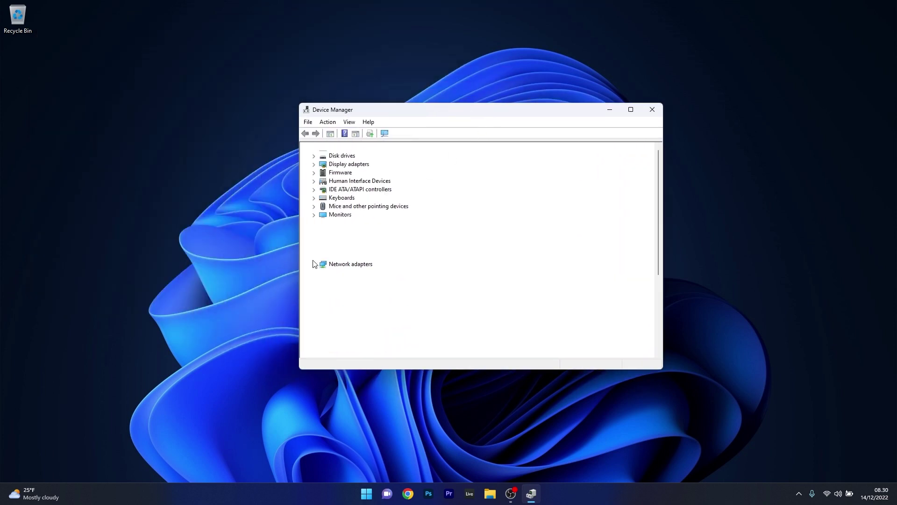
# Prepare uninstalling the Intel(R) Wi-Fi 6 AX201 160MHz adapter with "Attempt to remove the driver for this device" checked, cancel the removal, and close Device Manager
pyautogui.rightClick(405, 251)
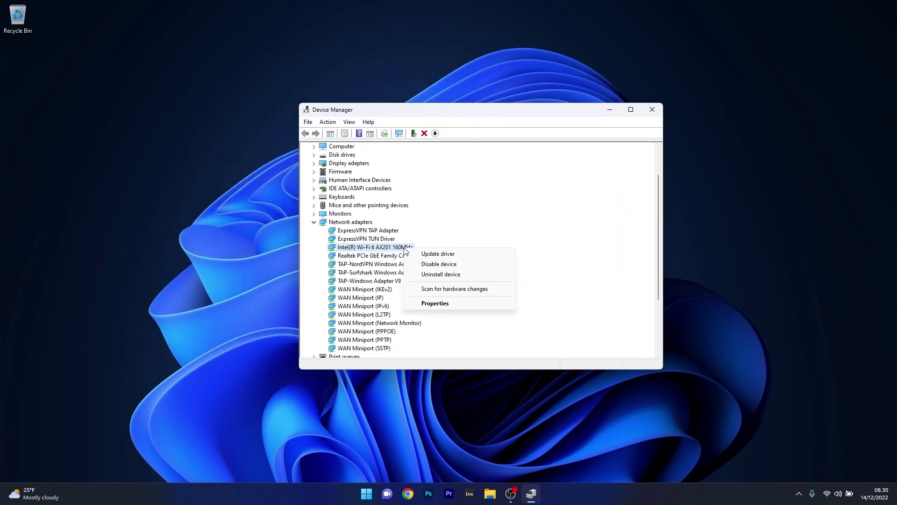
pyautogui.click(475, 278)
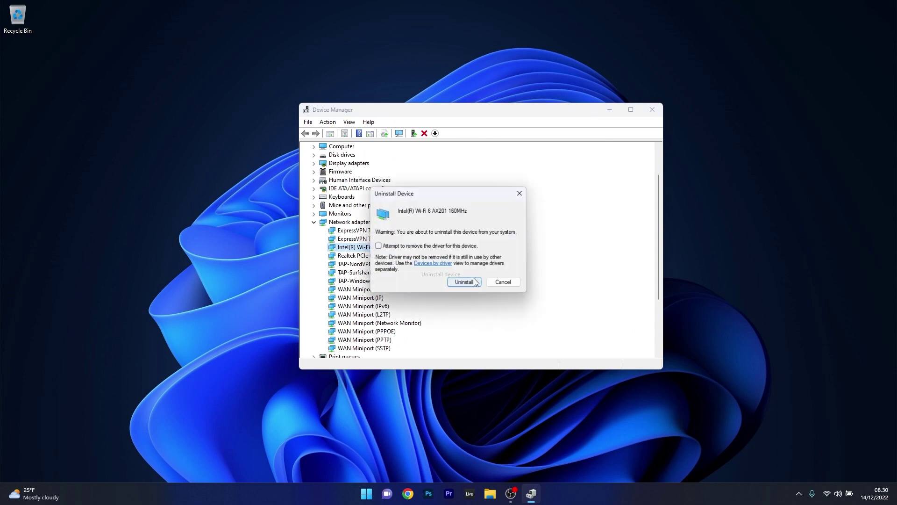
pyautogui.click(378, 247)
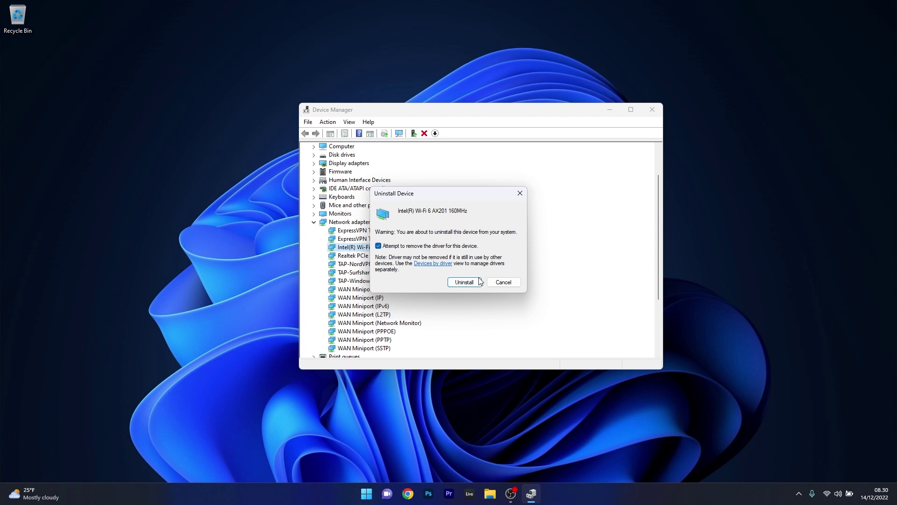
pyautogui.click(504, 282)
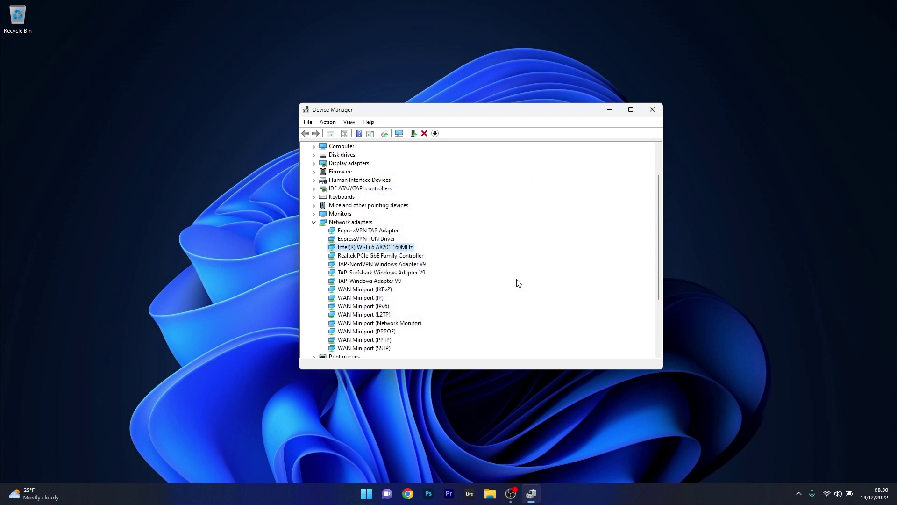
pyautogui.click(654, 111)
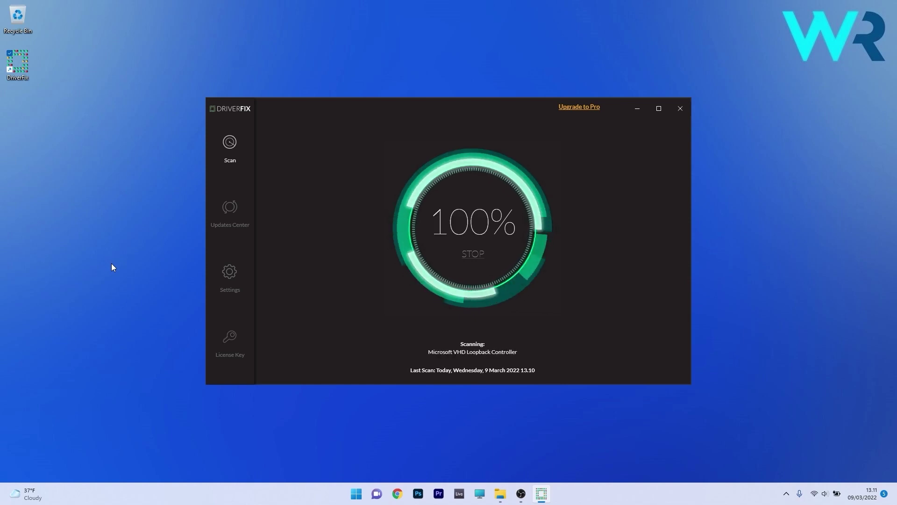
# In DriverFix, start updating the Intel(R) Wireless Bluetooth(R) driver and continue with the Automatically Update option
pyautogui.click(632, 215)
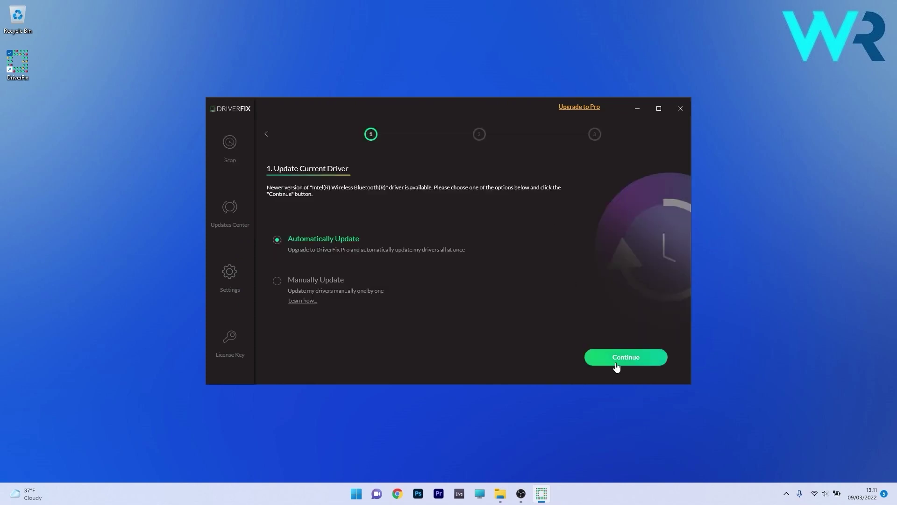
pyautogui.click(617, 363)
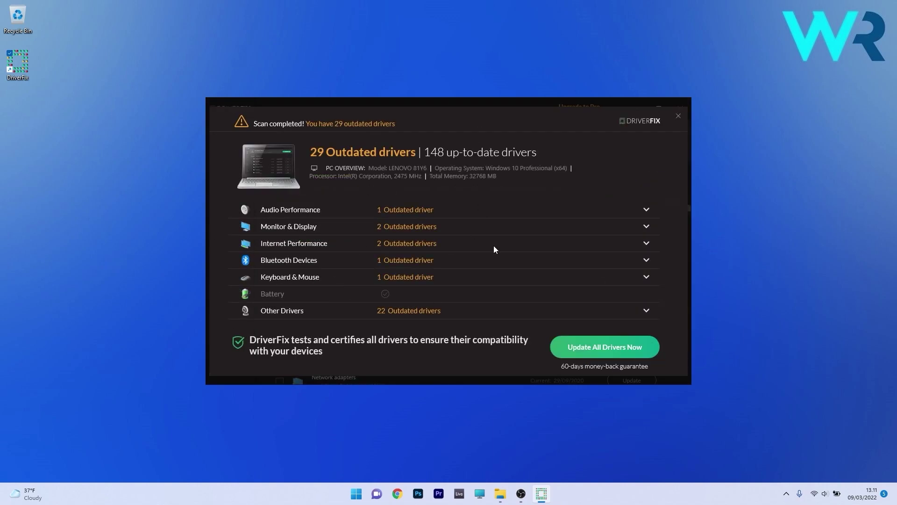